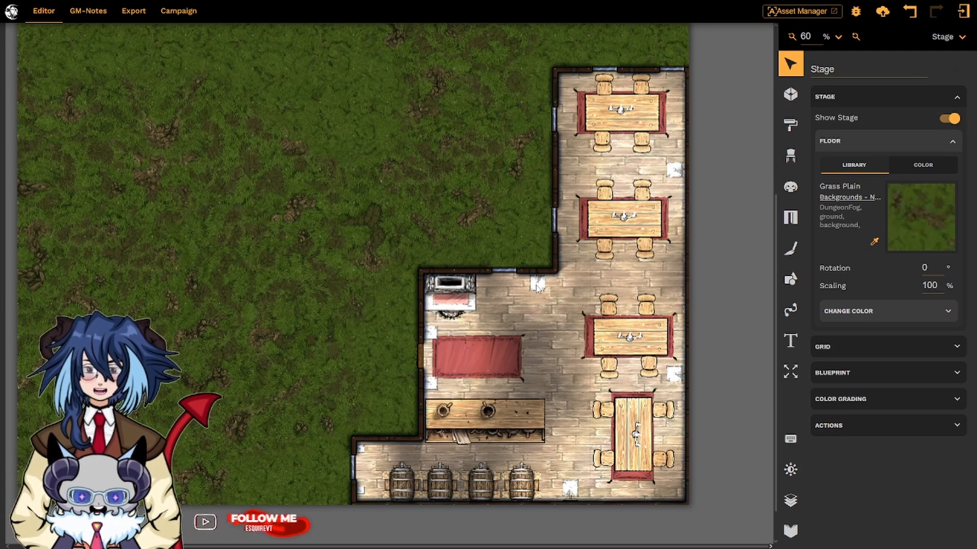
- Select the lantern on the inner wall corner and adjust its light's range and width handles, keeping width at 360°
left_click(538, 284)
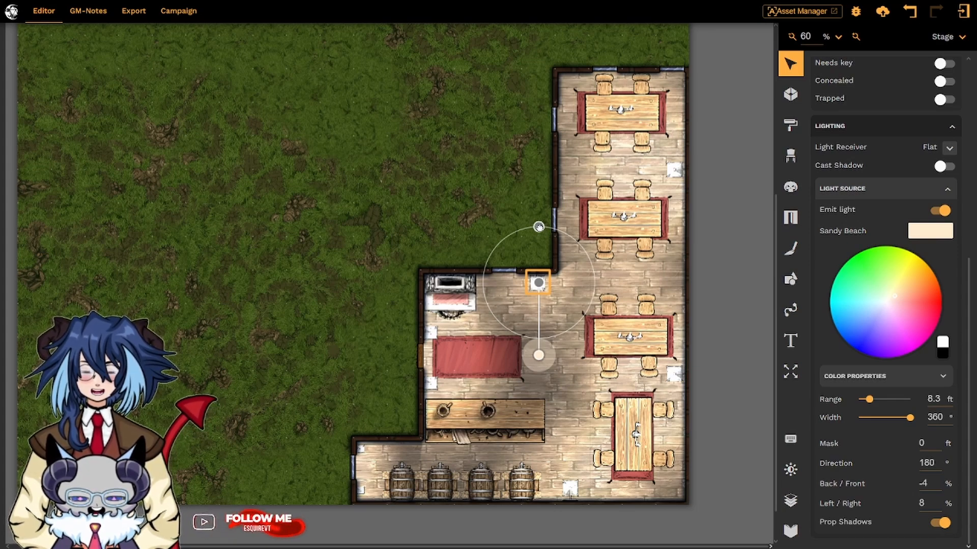
left_click_drag(538, 227, 538, 251)
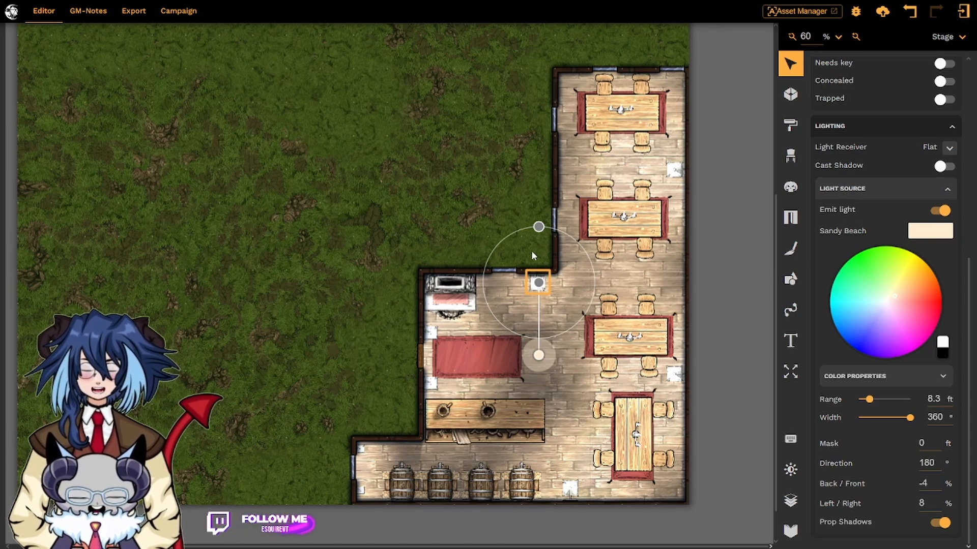
left_click_drag(539, 227, 539, 285)
left_click_drag(547, 338, 586, 253)
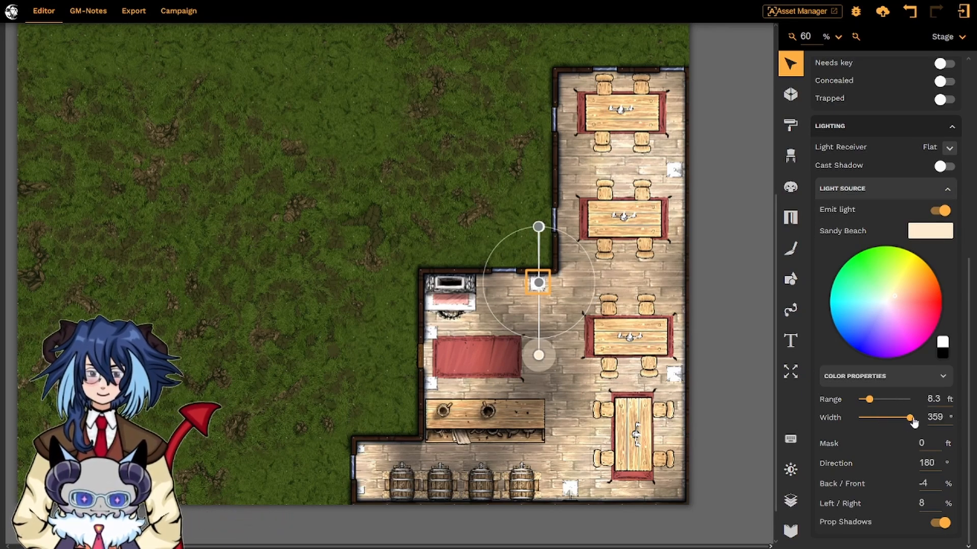
mouse_move(910, 418)
left_mouse_down()
mouse_move(893, 424)
mouse_move(912, 424)
left_mouse_up()
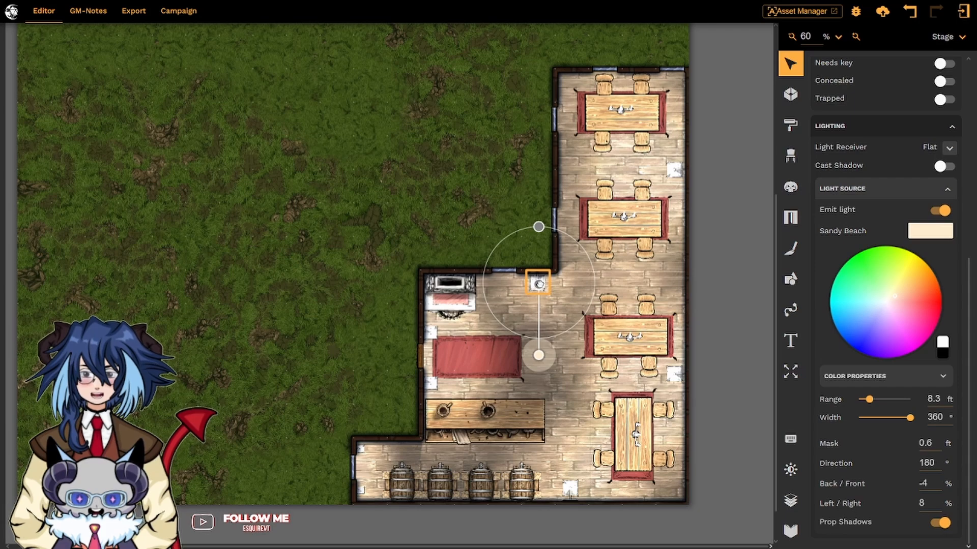
- Drag the lantern light's mask handle outward and back to a 0 ft mask
left_click_drag(539, 284, 538, 282)
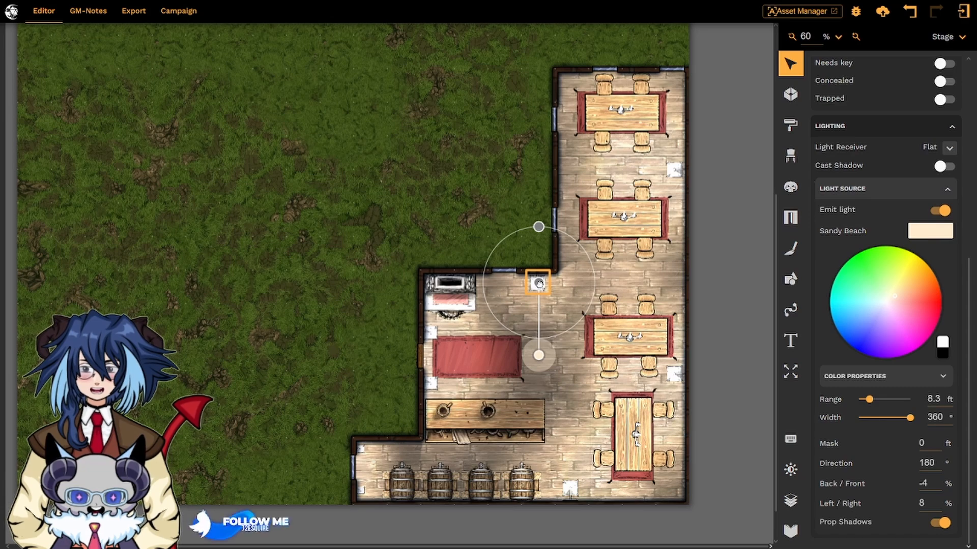
left_click_drag(539, 283, 542, 327)
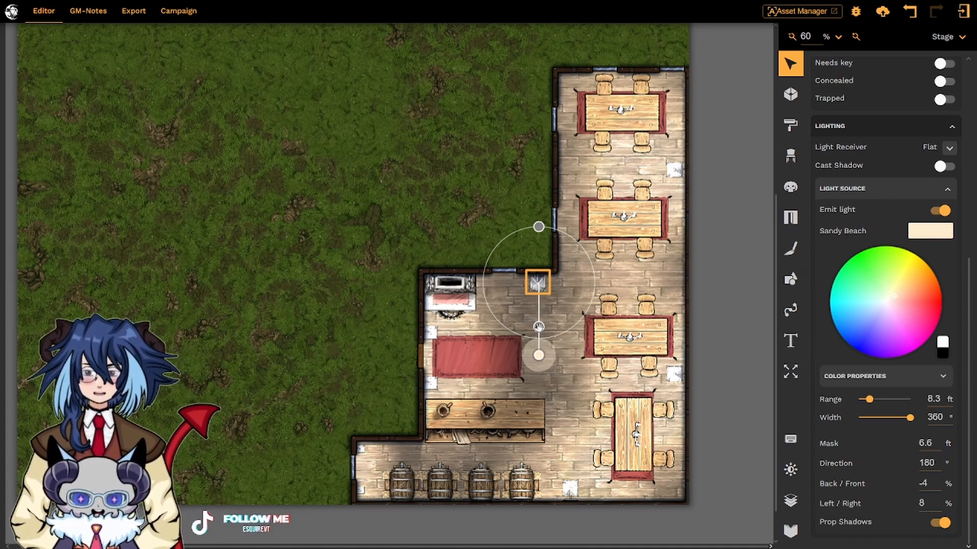
left_click_drag(538, 326, 539, 281)
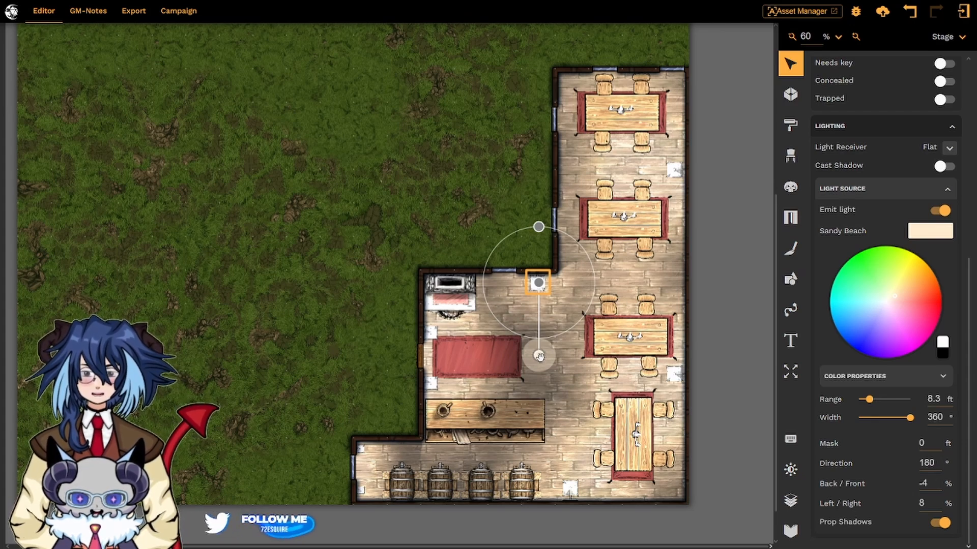
- Narrow the lantern light's width to about 143° and shorten its range, then widen it back to 360°
mouse_move(539, 356)
left_mouse_down()
mouse_move(595, 321)
mouse_move(613, 281)
mouse_move(592, 239)
mouse_move(531, 206)
mouse_move(538, 199)
mouse_move(473, 234)
mouse_move(467, 279)
mouse_move(545, 313)
mouse_move(539, 352)
mouse_move(563, 343)
mouse_move(506, 349)
mouse_move(580, 343)
mouse_move(540, 354)
left_mouse_up()
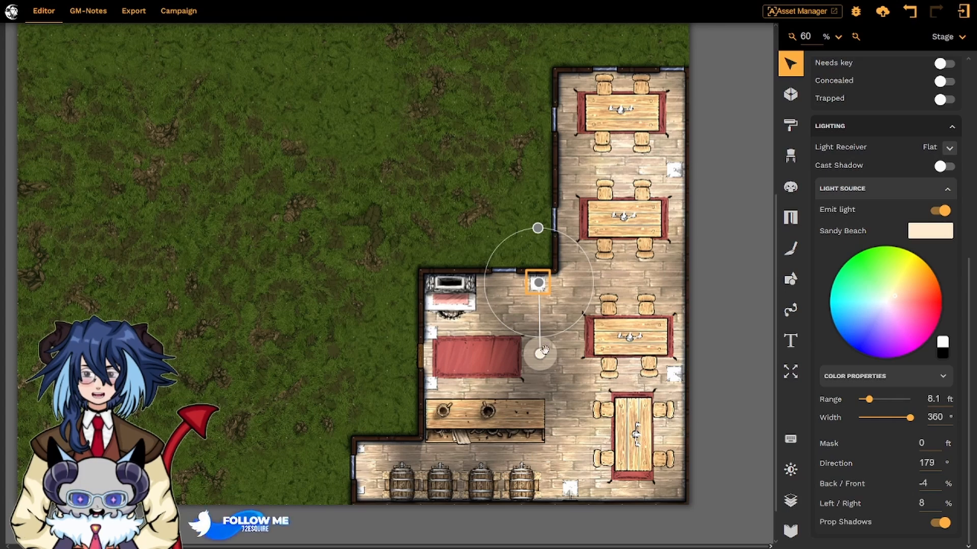
left_click_drag(537, 228, 596, 297)
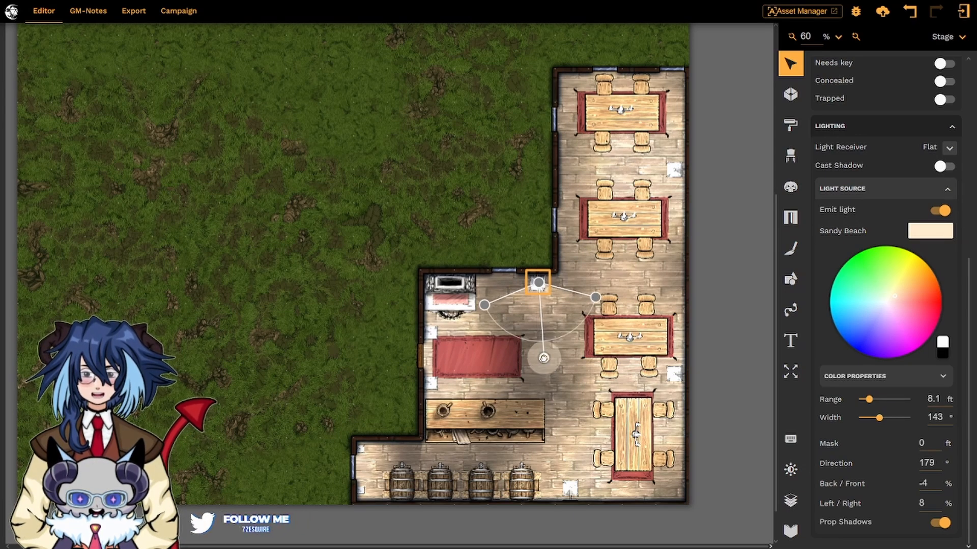
left_click_drag(543, 358, 540, 337)
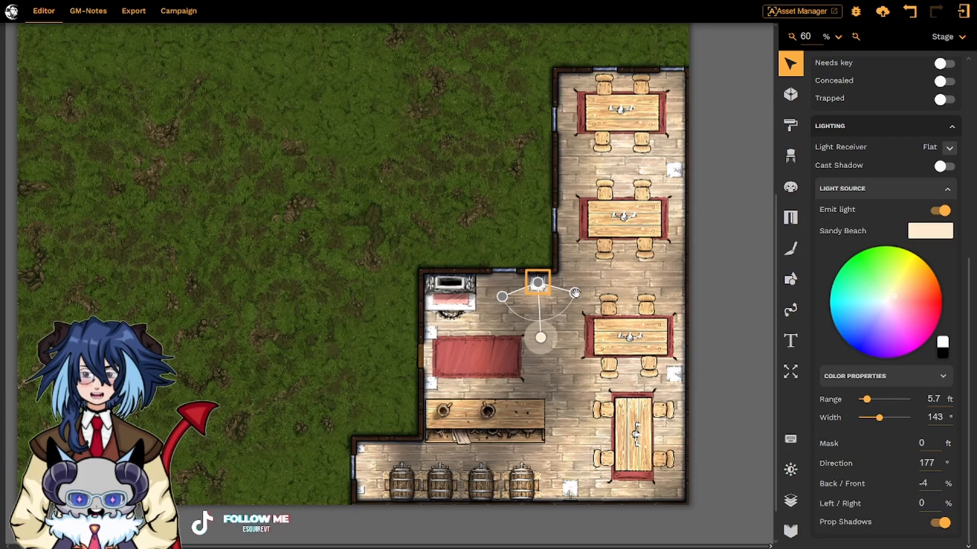
left_click_drag(577, 288, 536, 221)
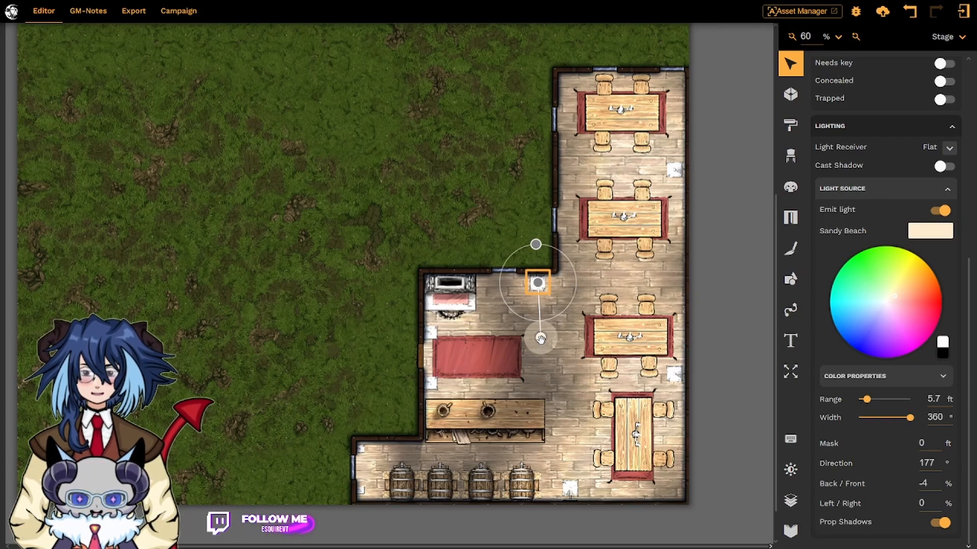
- Offset the lantern light to about 9.8 ft range, direction 179°, back/front -17% and left/right 8%
left_click_drag(542, 339, 551, 359)
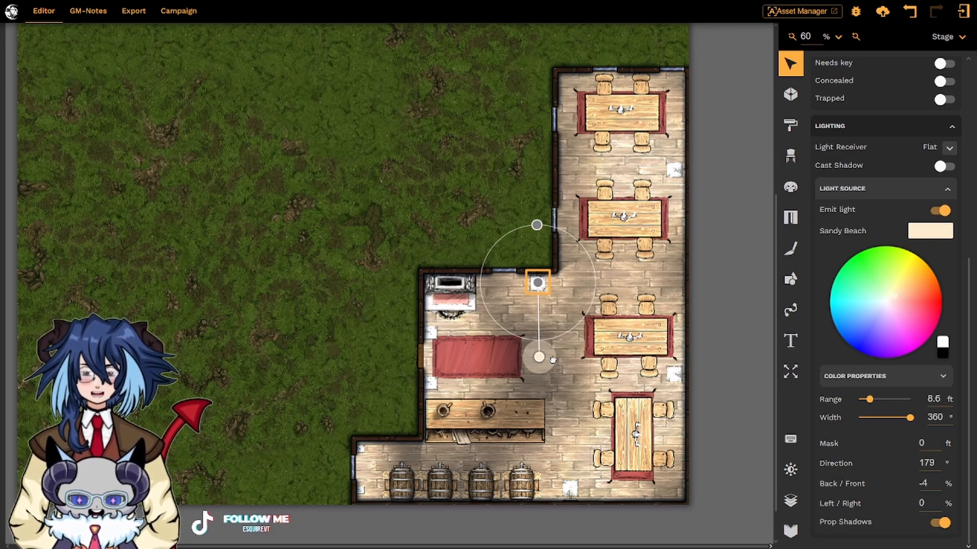
mouse_move(550, 360)
left_mouse_down()
mouse_move(570, 354)
mouse_move(503, 277)
mouse_move(331, 240)
mouse_move(421, 249)
mouse_move(442, 270)
mouse_move(443, 251)
mouse_move(421, 238)
mouse_move(420, 262)
mouse_move(493, 326)
mouse_move(572, 341)
mouse_move(656, 335)
mouse_move(661, 265)
mouse_move(456, 245)
mouse_move(420, 327)
mouse_move(566, 345)
mouse_move(566, 273)
mouse_move(493, 306)
mouse_move(544, 334)
mouse_move(540, 357)
left_mouse_up()
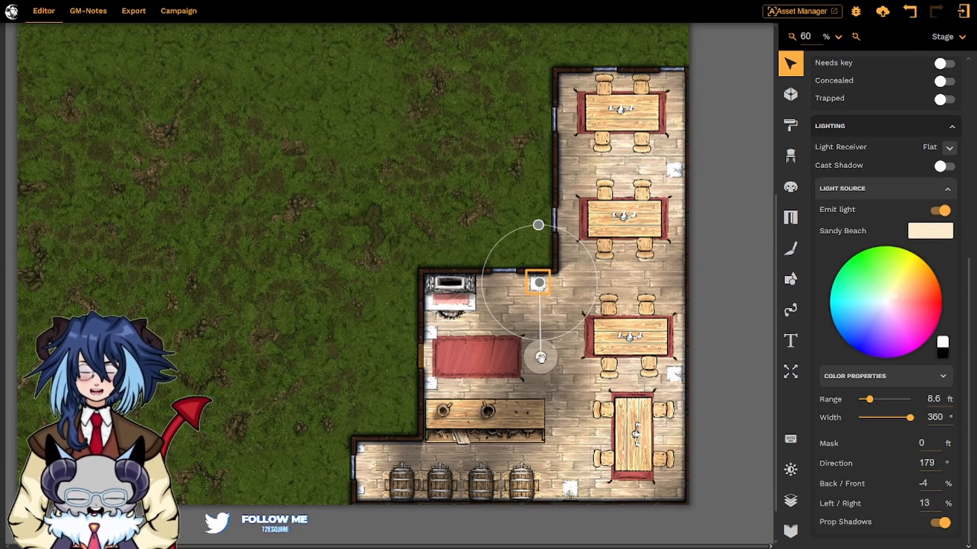
mouse_move(540, 358)
left_mouse_down()
mouse_move(498, 352)
mouse_move(545, 357)
mouse_move(533, 363)
mouse_move(540, 366)
mouse_move(440, 380)
mouse_move(396, 367)
mouse_move(384, 301)
mouse_move(633, 302)
mouse_move(540, 365)
left_mouse_up()
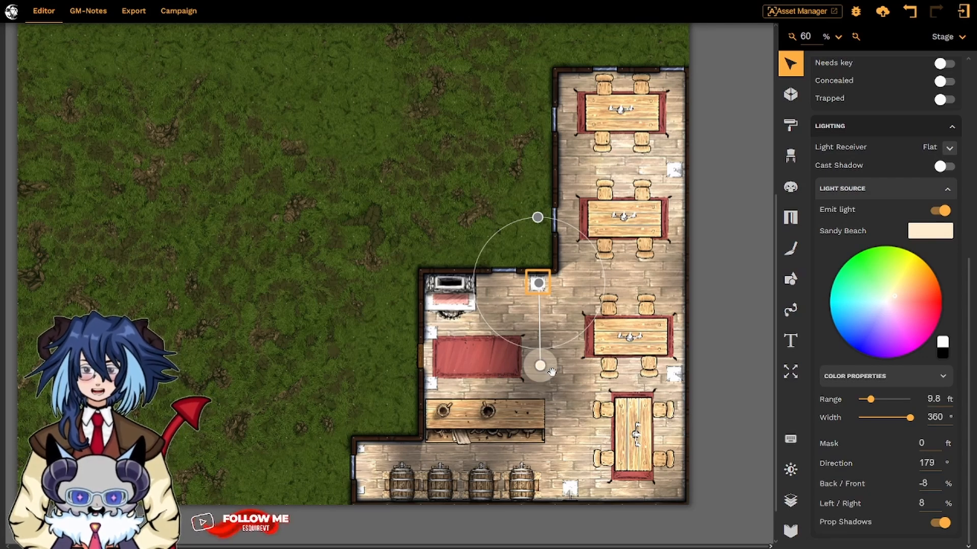
mouse_move(550, 371)
left_mouse_down()
mouse_move(401, 367)
mouse_move(538, 366)
left_mouse_up()
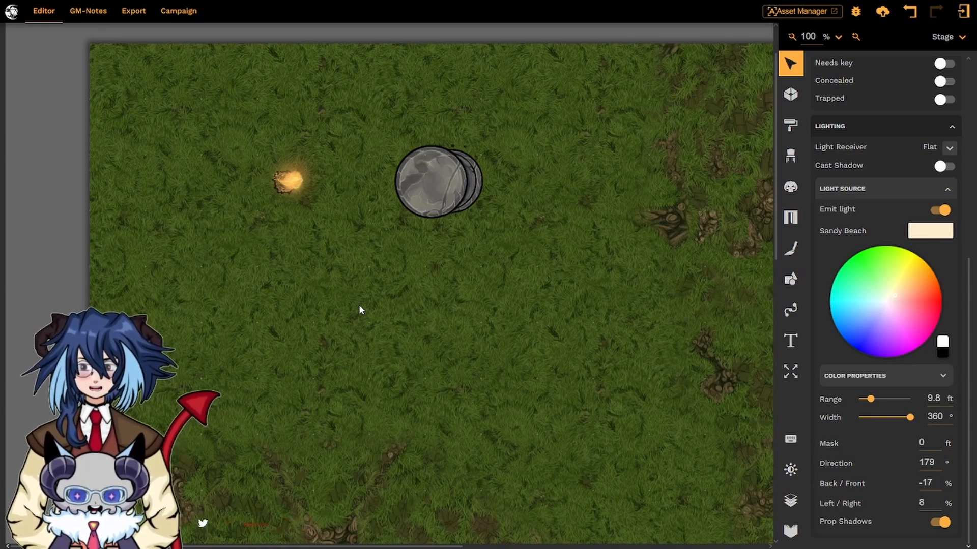
- Select the burning torch on the grass and set its layering to Regular
left_click(286, 184)
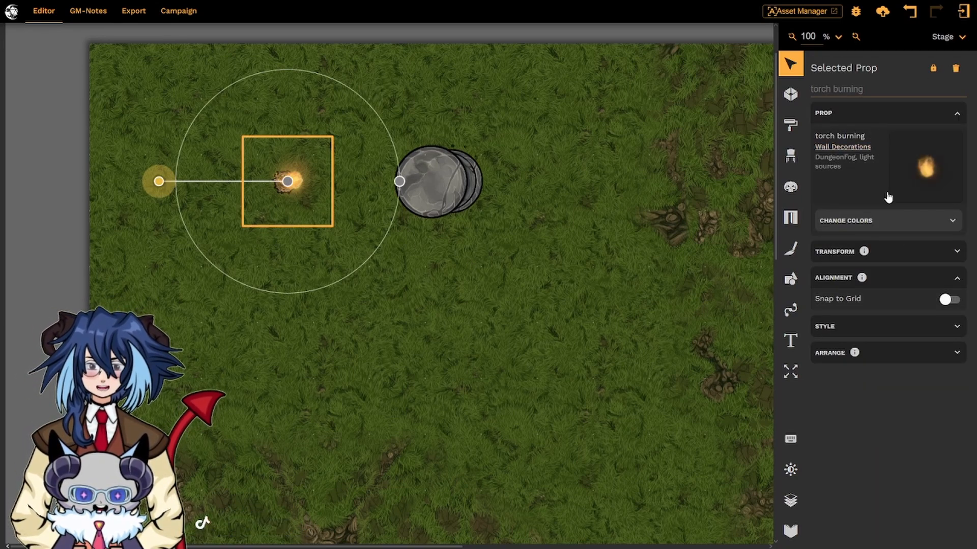
left_click(914, 359)
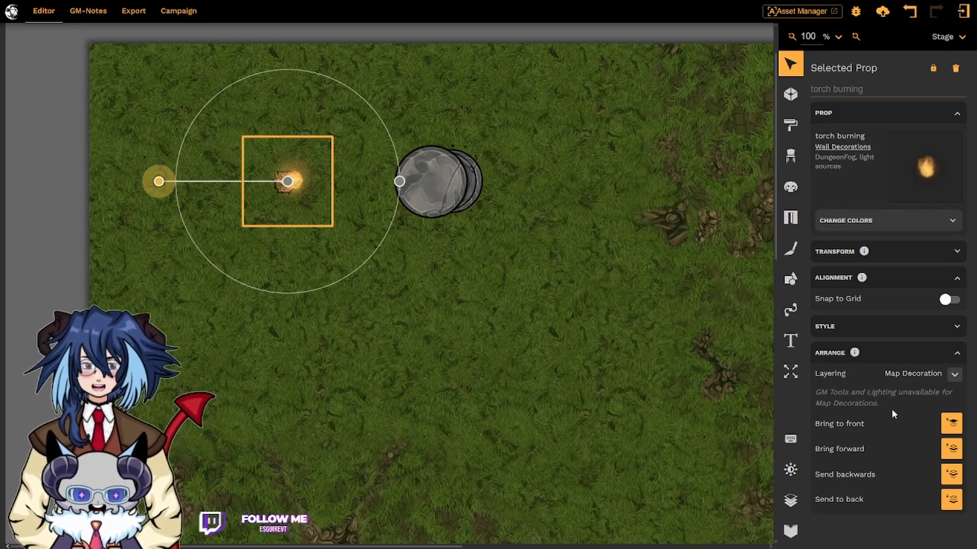
left_click(956, 377)
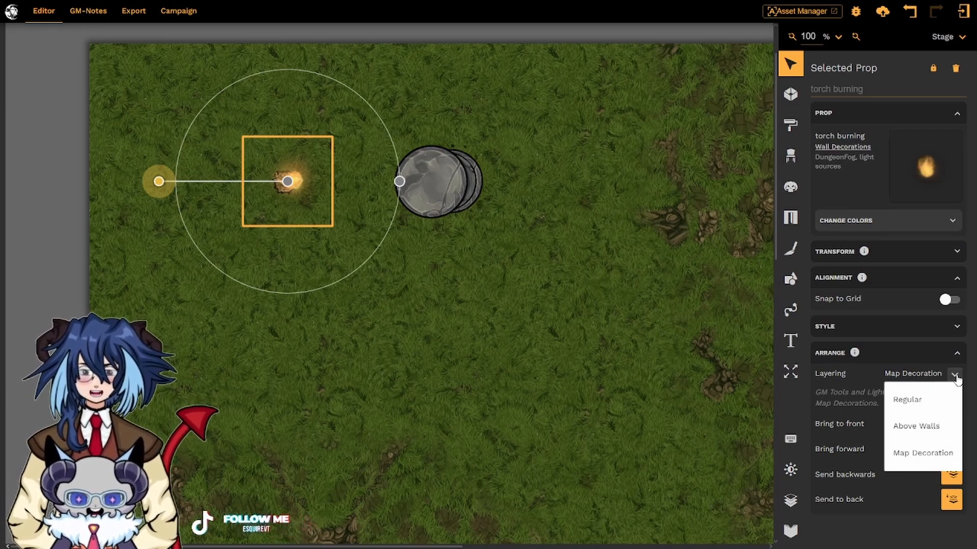
left_click(933, 402)
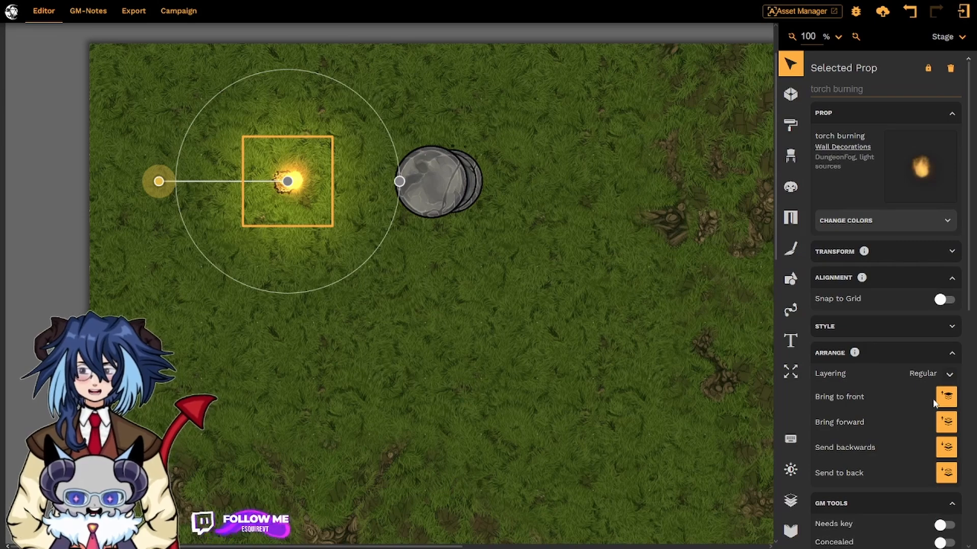
- Switch the torch's layering to Map Decoration and back to Regular
left_click(951, 375)
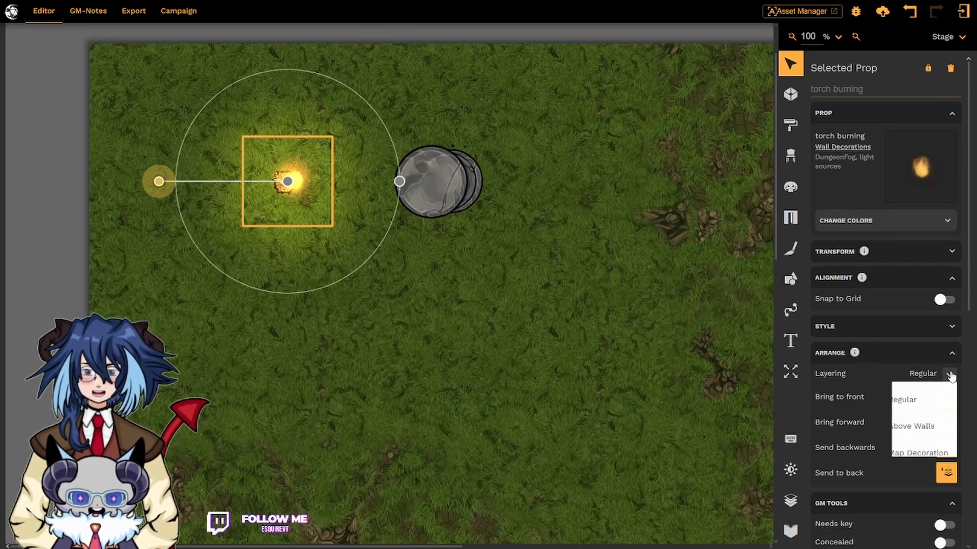
left_click(923, 453)
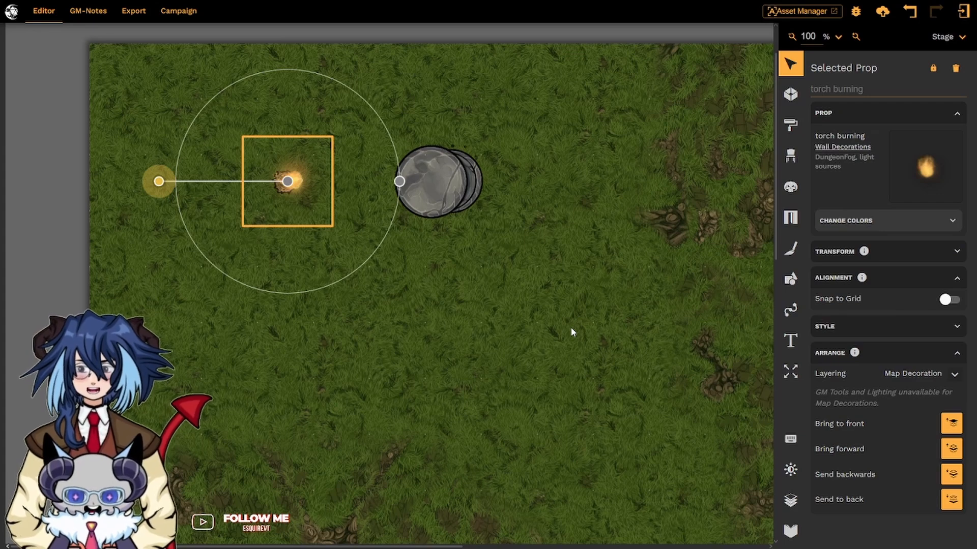
left_click(955, 376)
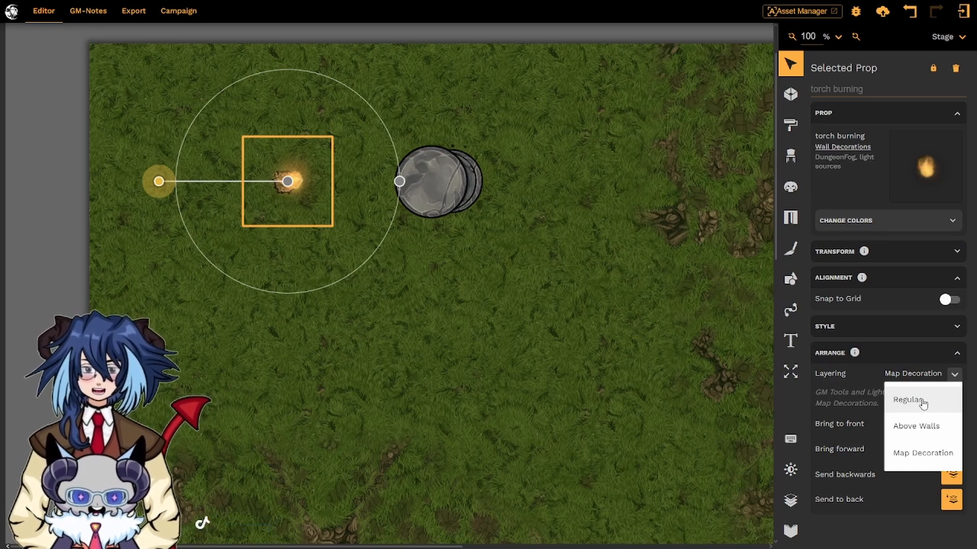
left_click(922, 403)
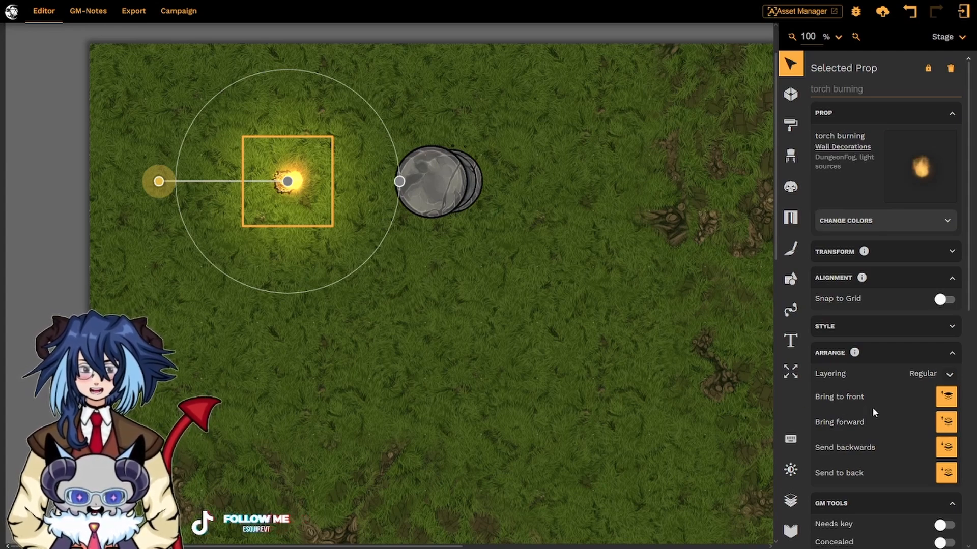
- Extend the torch light's range to about 18 ft, pointing it toward the boulder
scroll(872, 407, "down", 7)
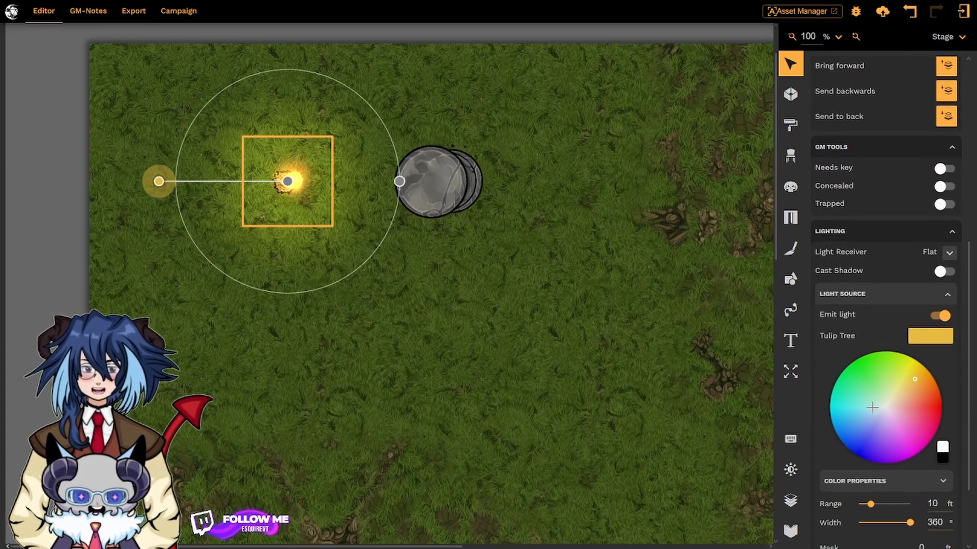
scroll(872, 407, "down", 2)
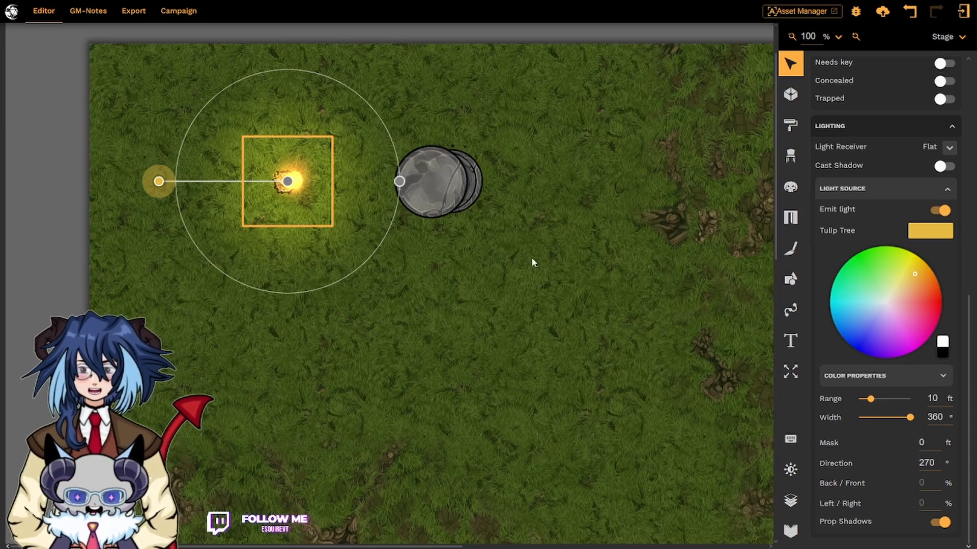
left_click(285, 184)
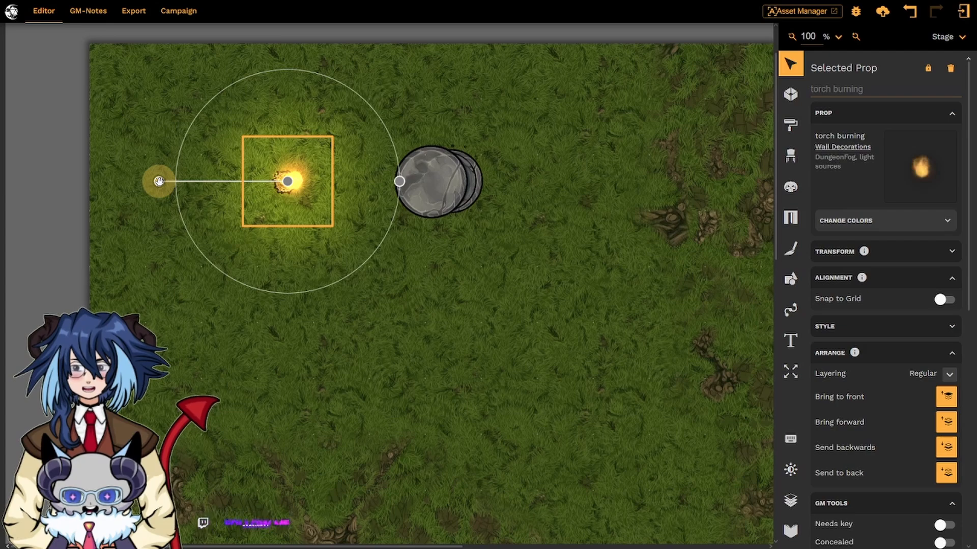
left_click_drag(159, 181, 506, 185)
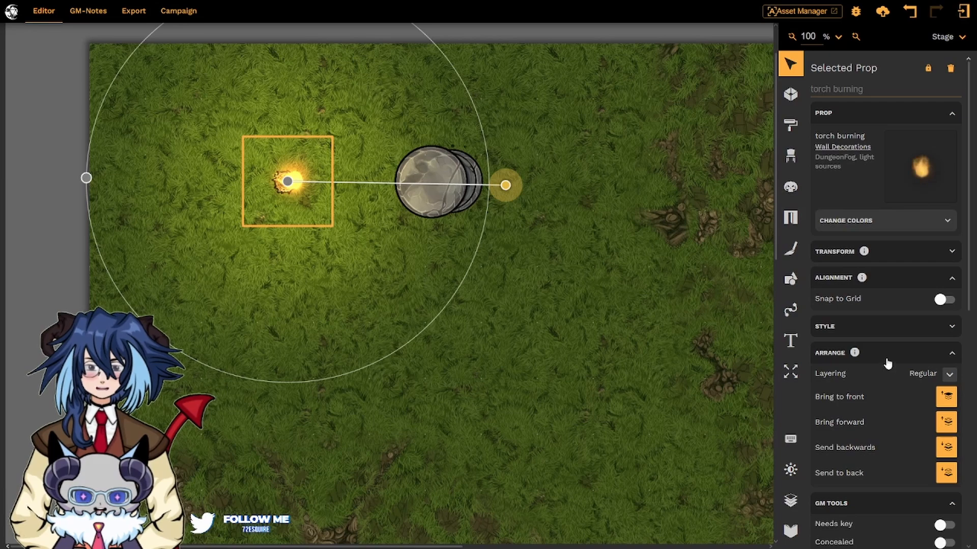
scroll(888, 362, "down", 5)
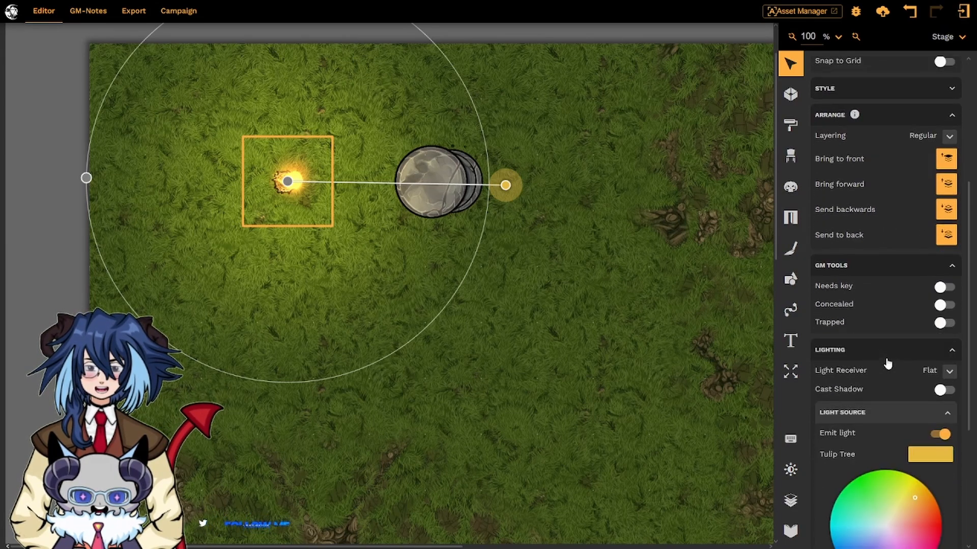
scroll(888, 363, "down", 4)
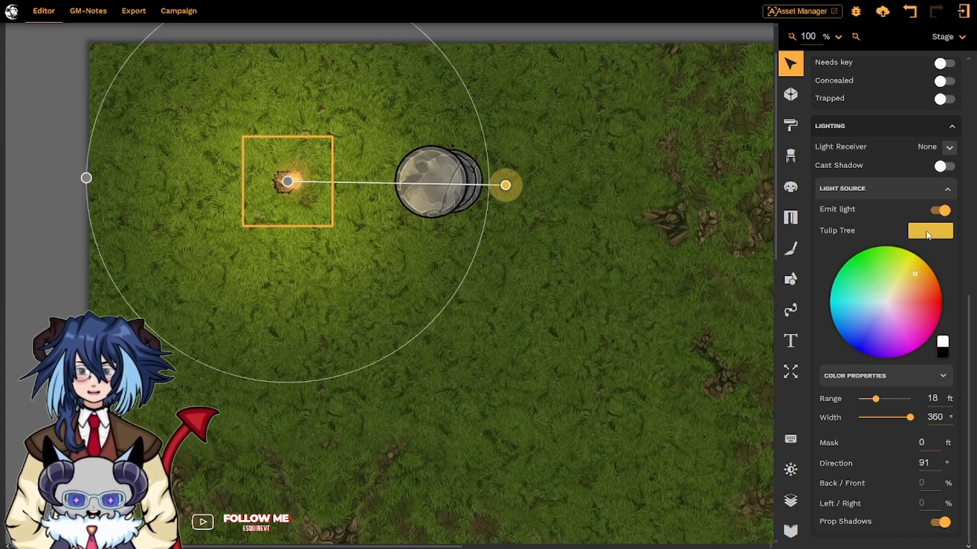
- Select the boulder and enable Cast Shadow with a shadow length of 100
left_click(440, 163)
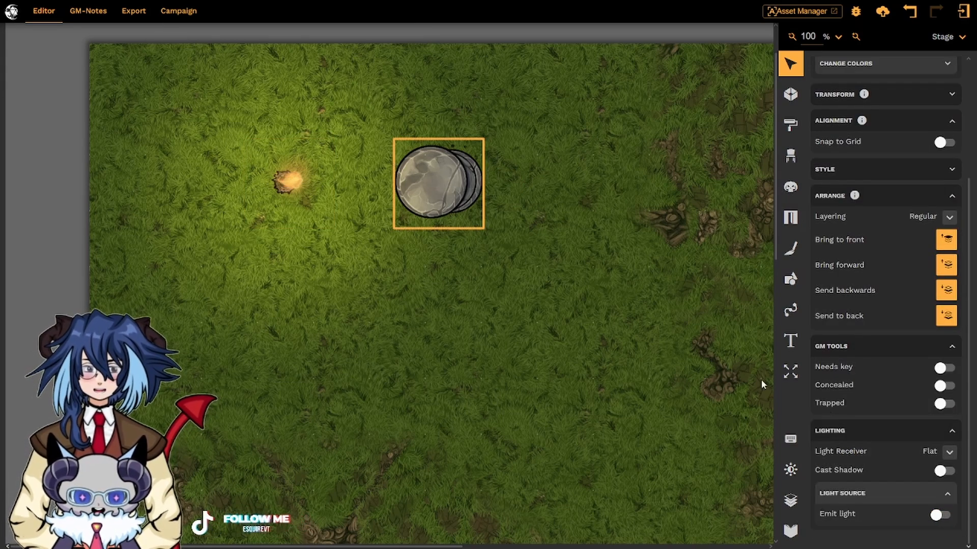
left_click(948, 499)
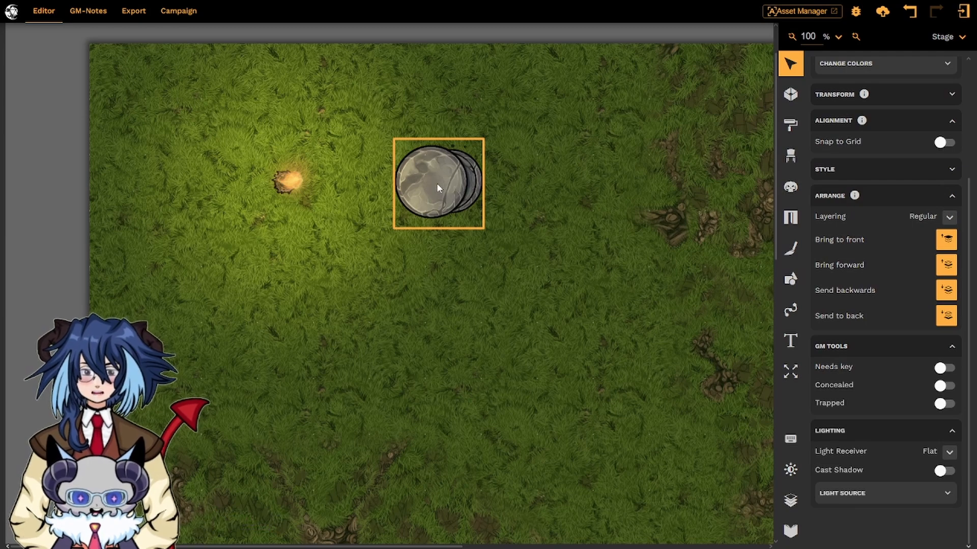
left_click(944, 471)
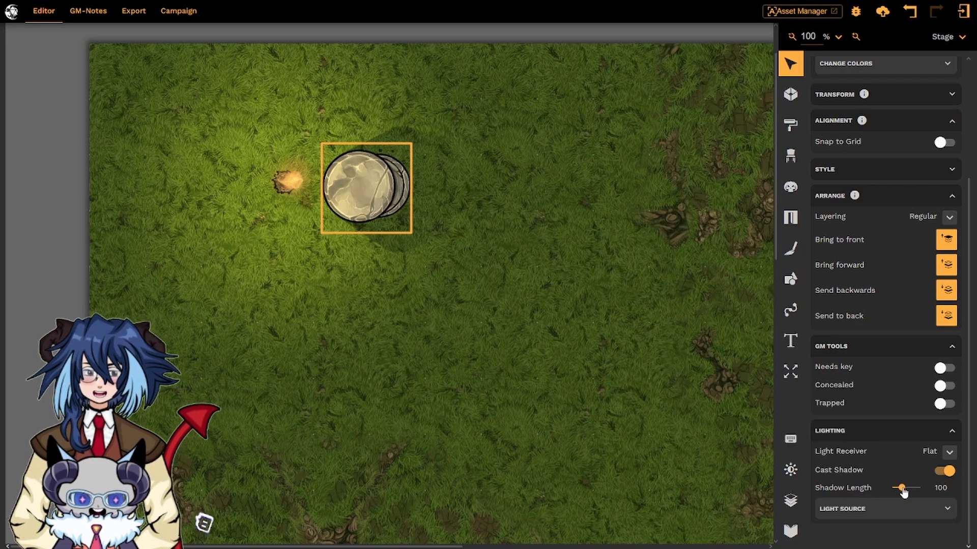
mouse_move(903, 491)
left_mouse_down()
mouse_move(936, 491)
mouse_move(893, 490)
mouse_move(923, 492)
mouse_move(901, 493)
left_mouse_up()
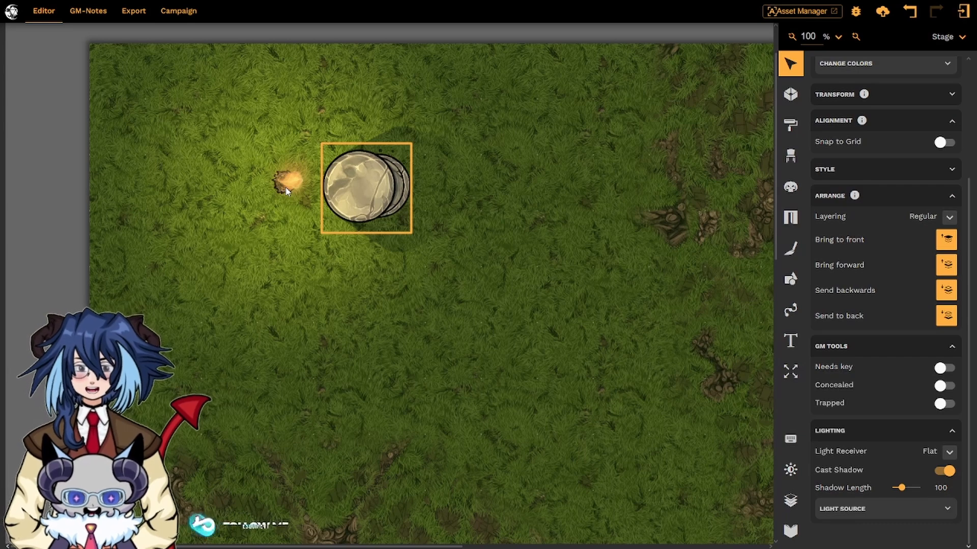
- Set the boulder's light receiver to None and turn Cast Shadow off
left_click(938, 452)
left_click(896, 477)
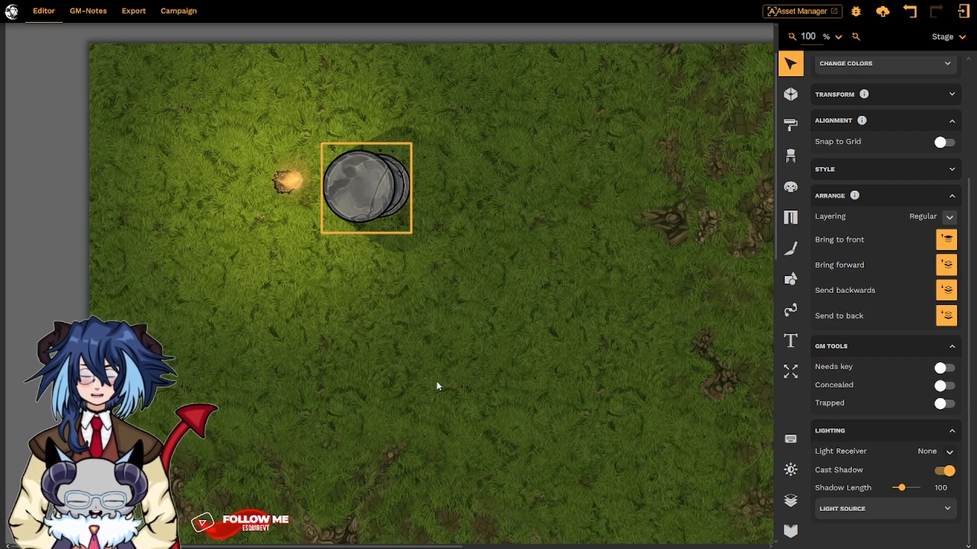
left_click(944, 471)
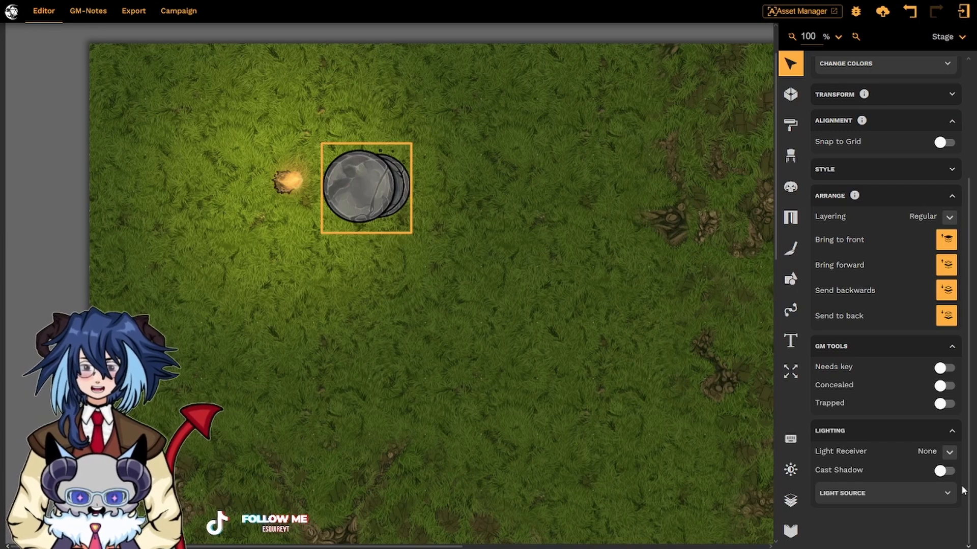
- Switch the boulder's light receiver to Flat and then back to None
left_click(949, 452)
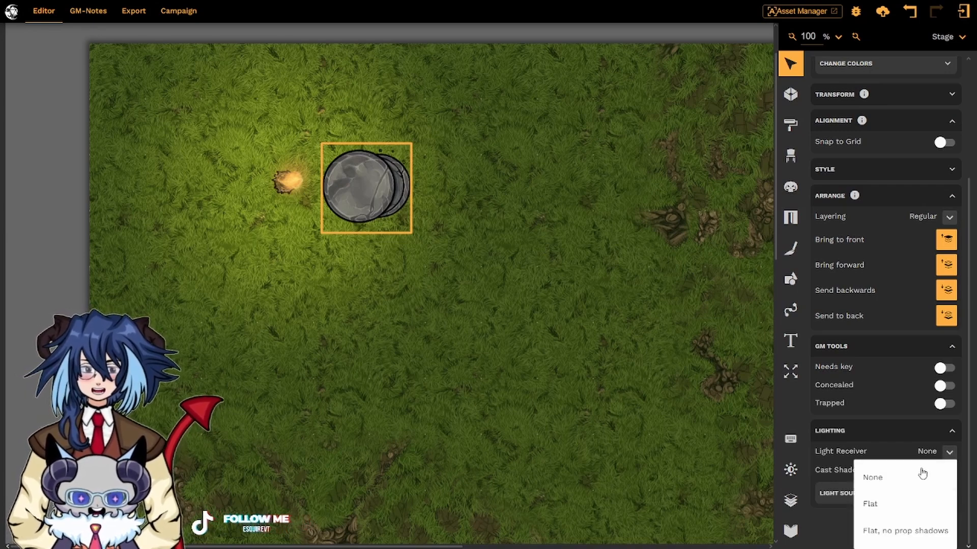
left_click(885, 504)
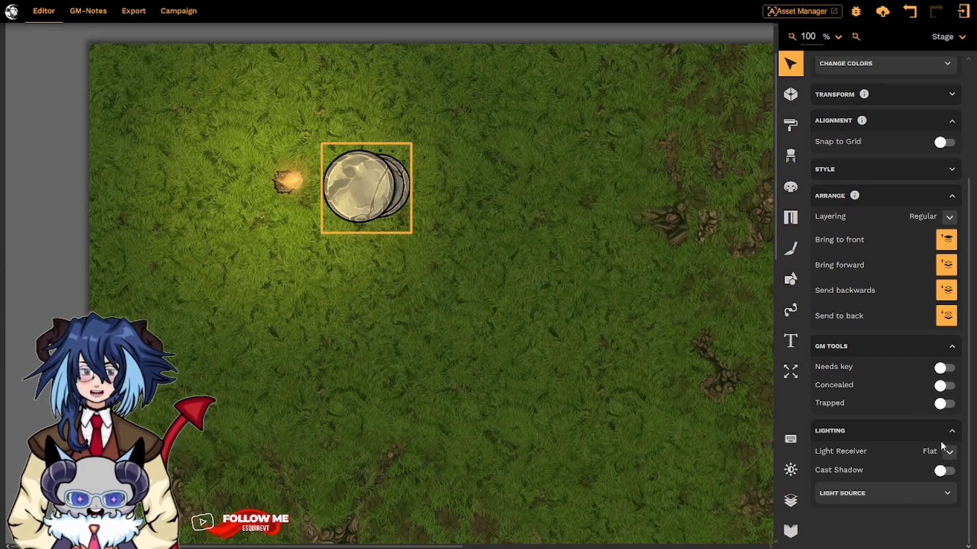
left_click(949, 452)
left_click(918, 487)
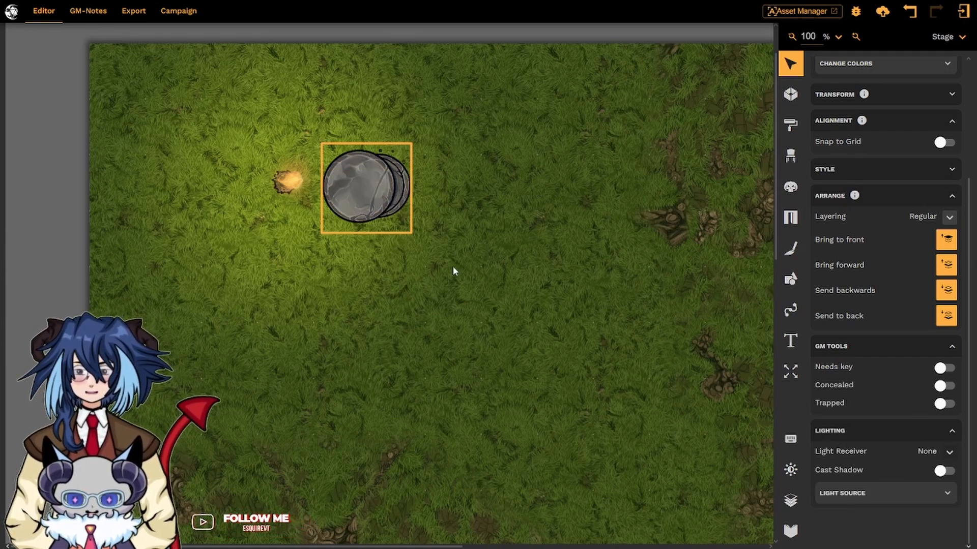
- Set the boulder's light receiver to Flat and turn Cast Shadow on
left_click(936, 452)
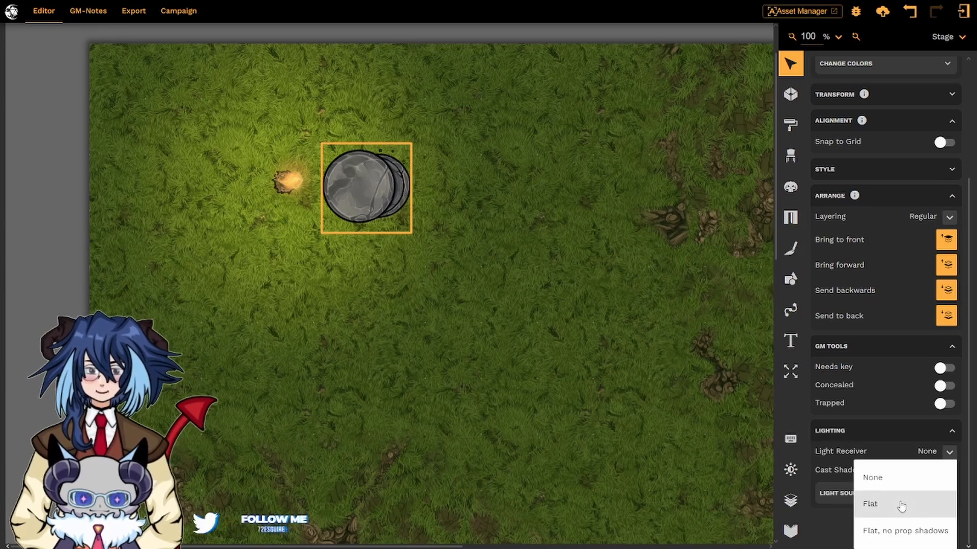
left_click(901, 504)
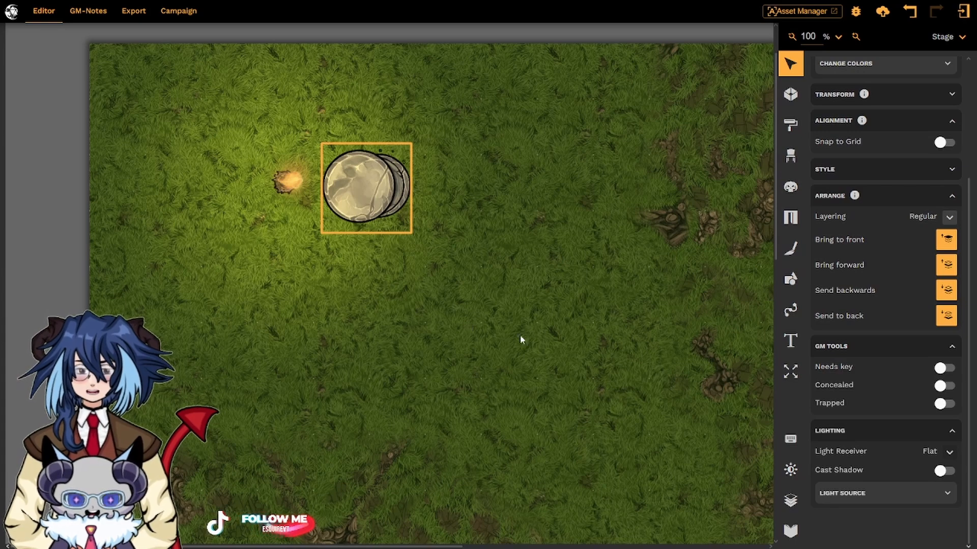
left_click(944, 471)
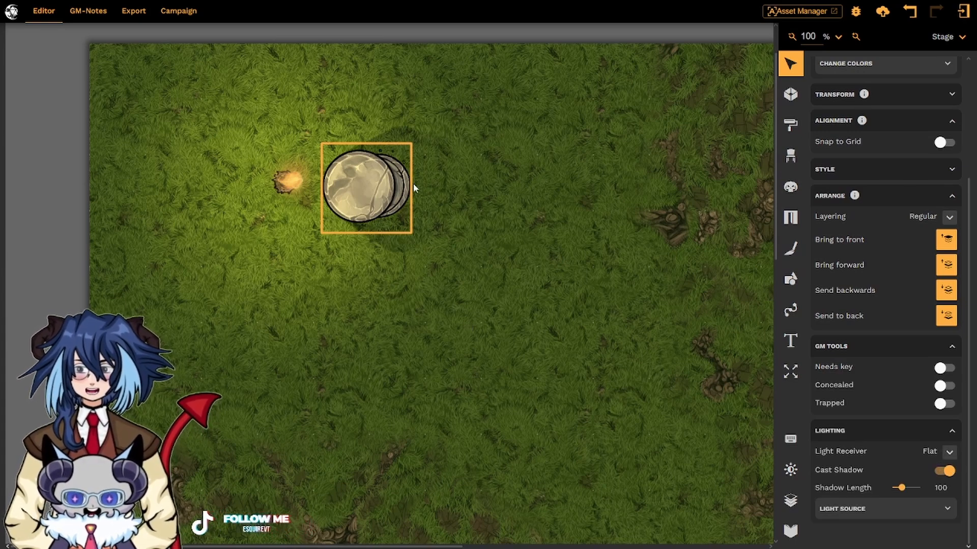
- Change the boulder's light receiver to Flat, no prop shadows
left_click(950, 452)
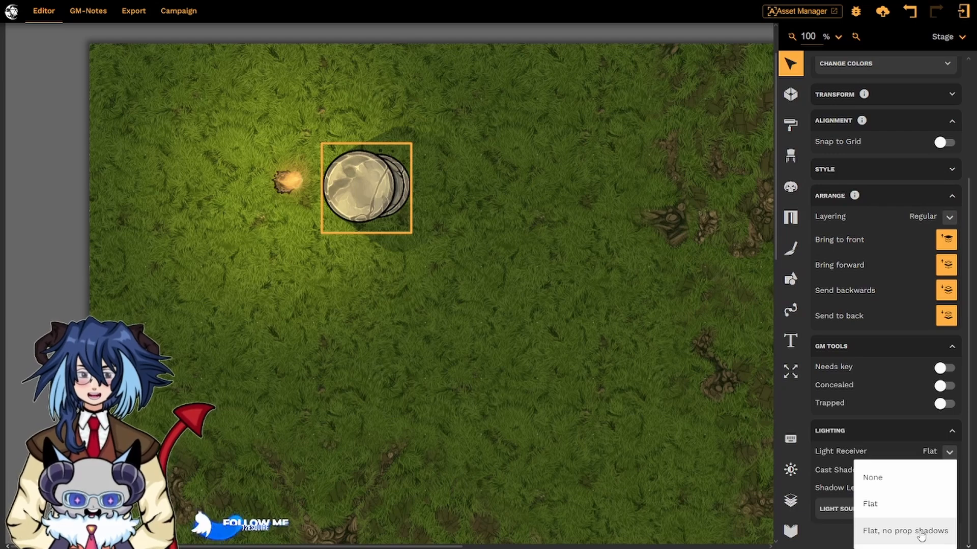
left_click(921, 536)
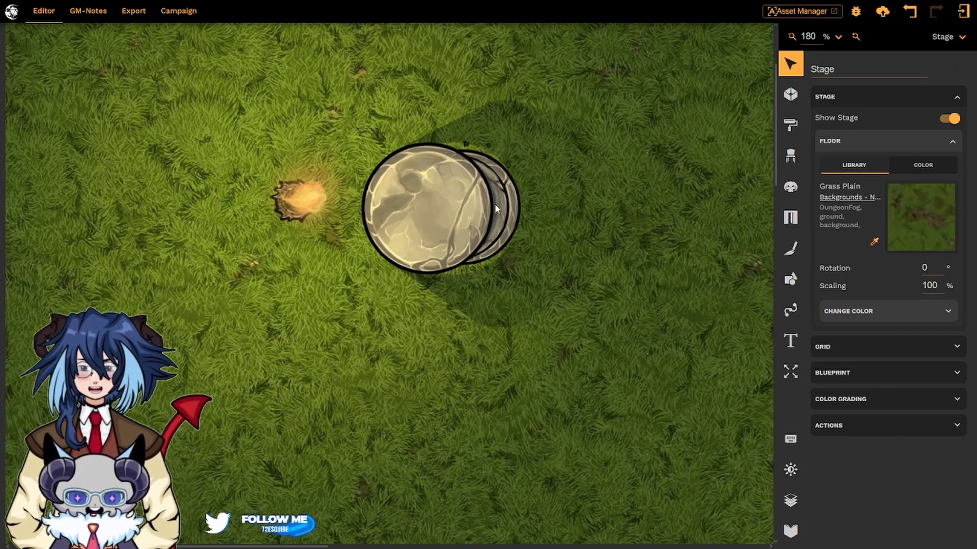
left_click(429, 213)
scroll(920, 501, "down", 3)
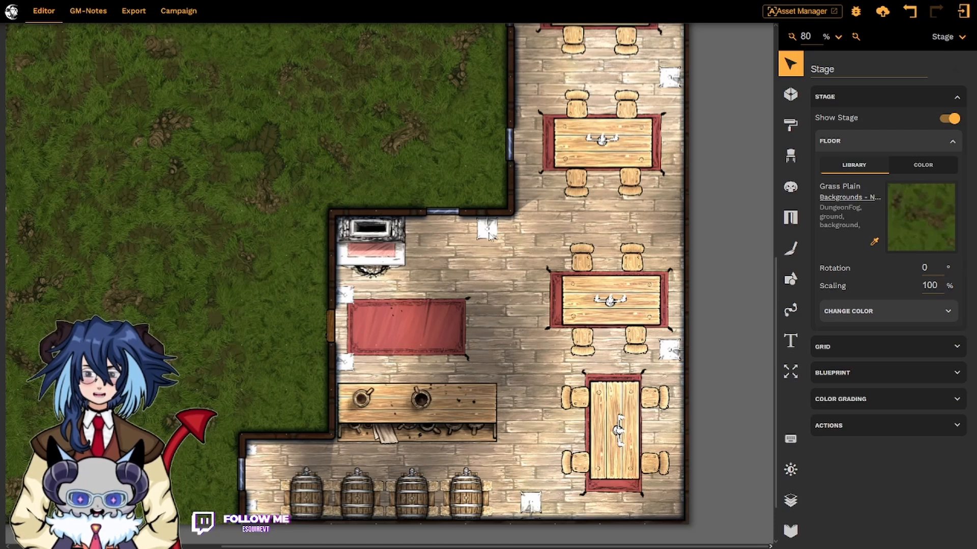
- Move the tavern's light prop to the spot between the two upper tables
left_click_drag(489, 235, 553, 217)
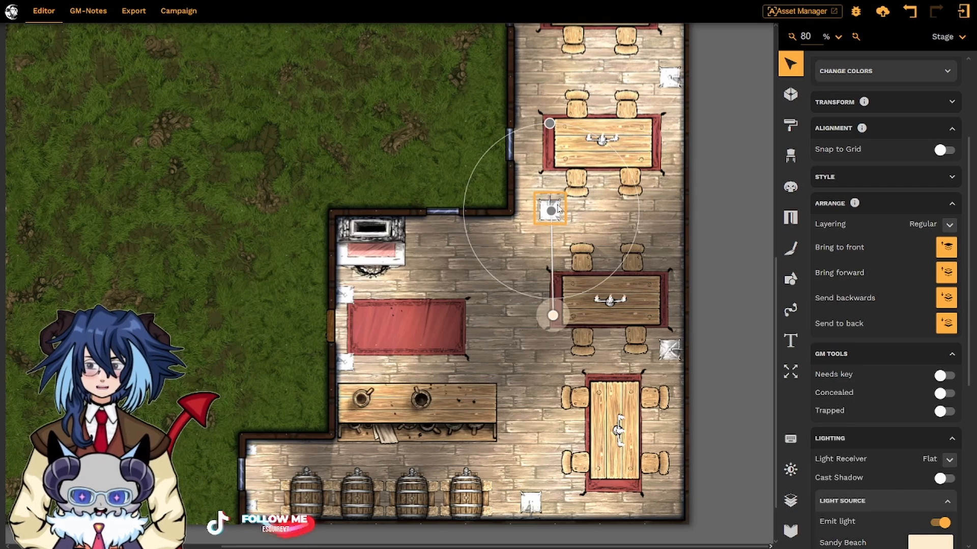
left_click_drag(558, 211, 546, 252)
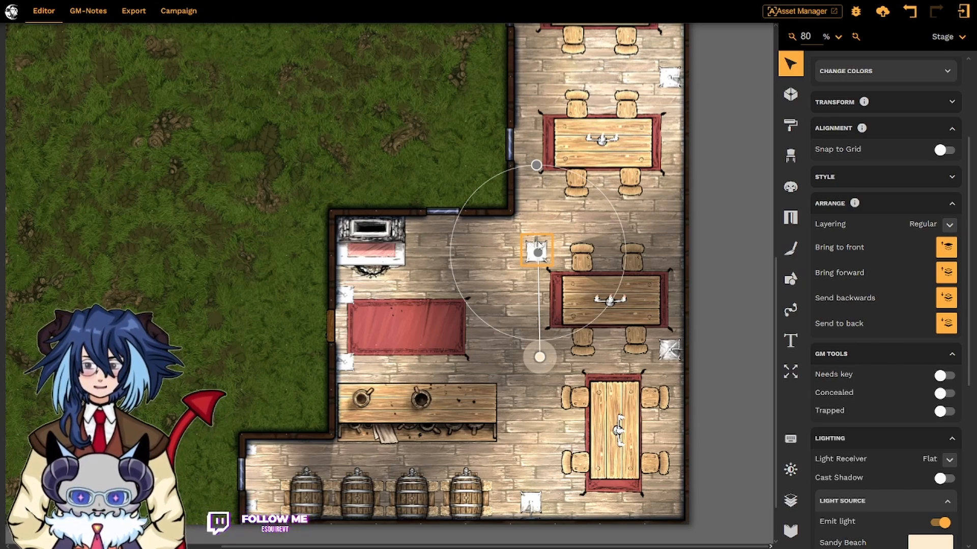
left_click_drag(537, 240, 579, 218)
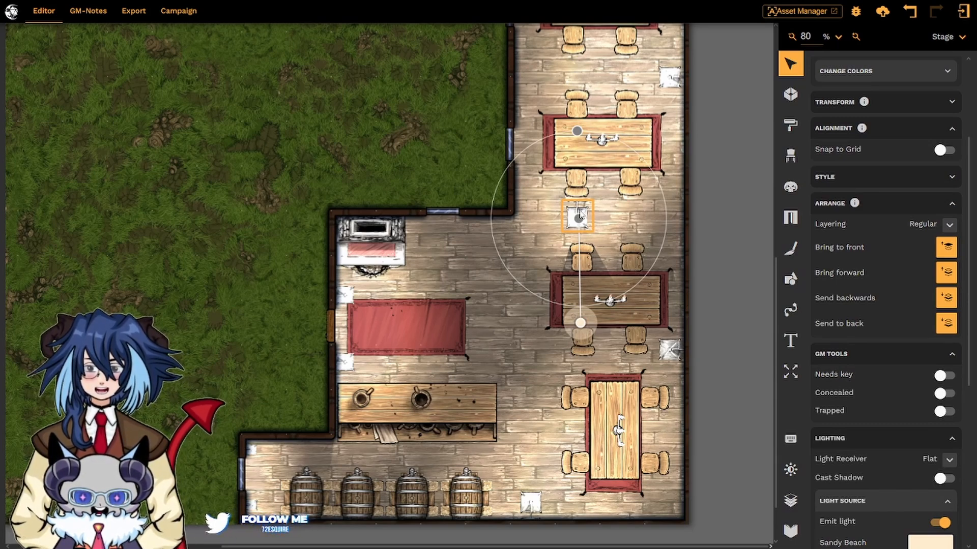
- Open the ambient light settings and toggle Hide All Lights on and back off
left_click(790, 470)
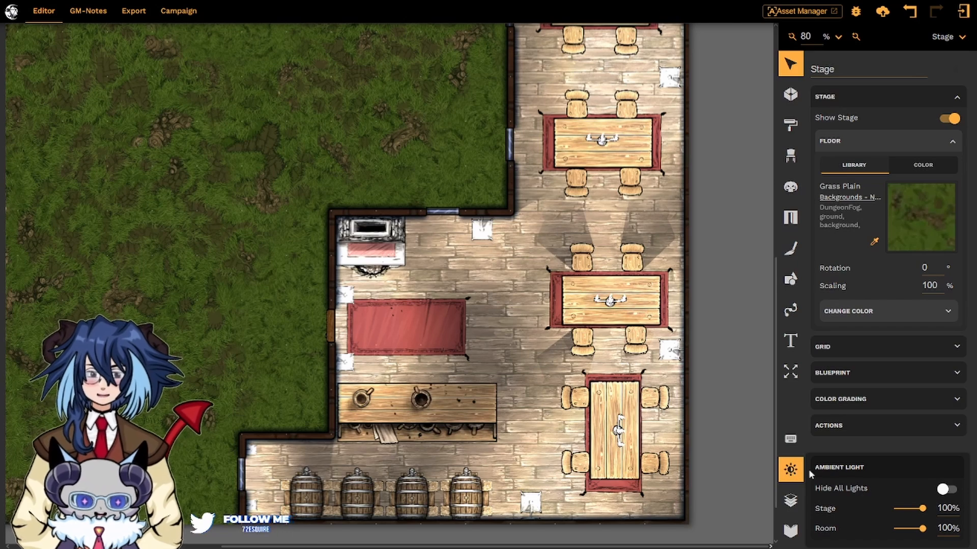
left_click(947, 490)
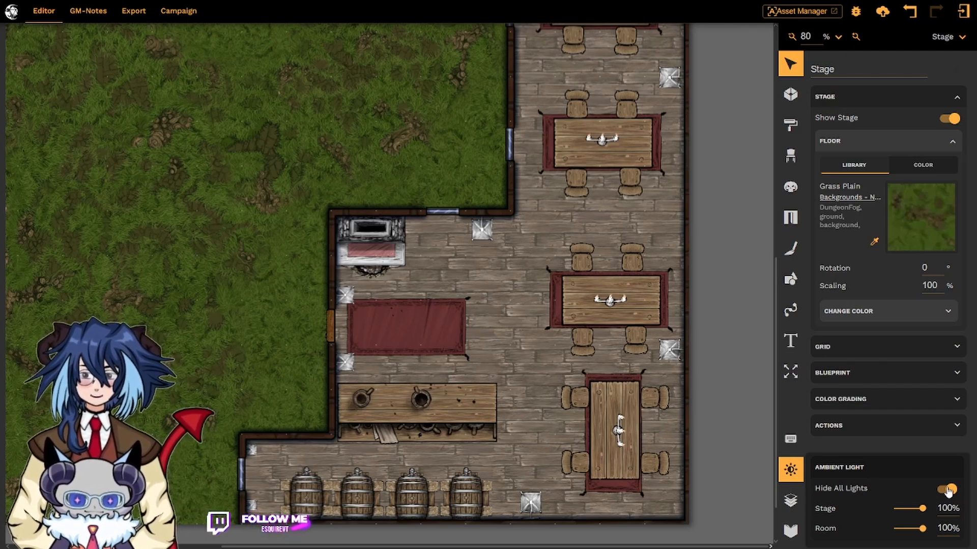
left_click(947, 490)
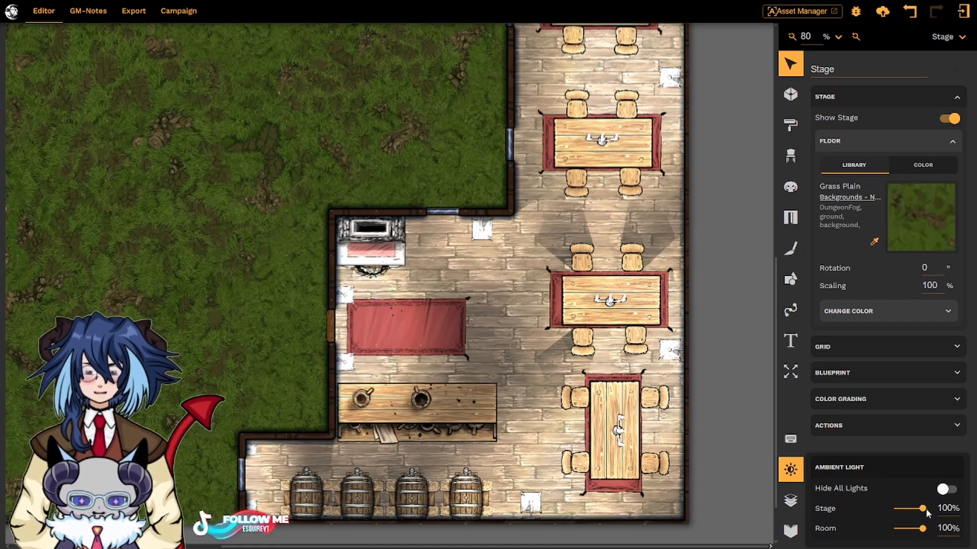
- Lower the Room ambient light to about 21% and raise it back to 100%
left_click_drag(923, 513, 946, 516)
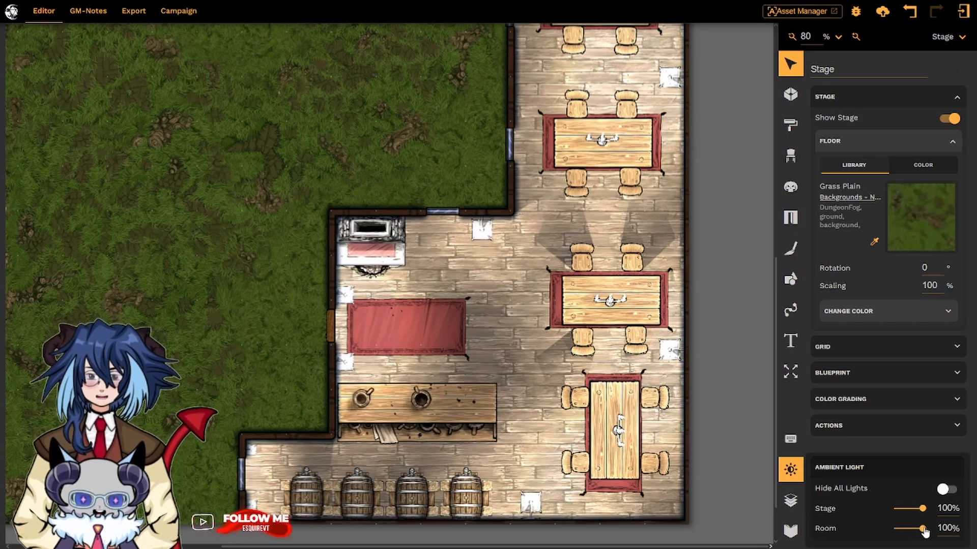
left_click_drag(924, 529, 901, 531)
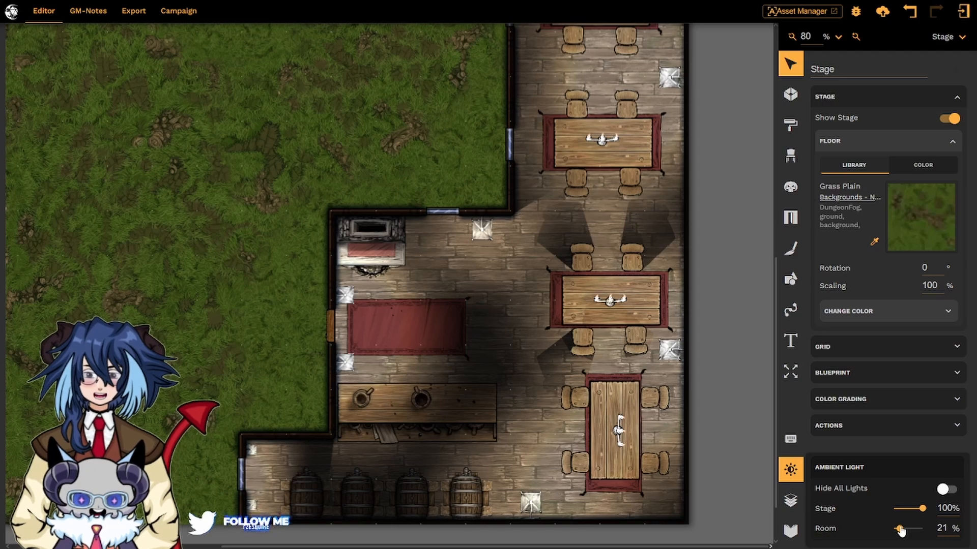
left_click_drag(901, 531, 955, 529)
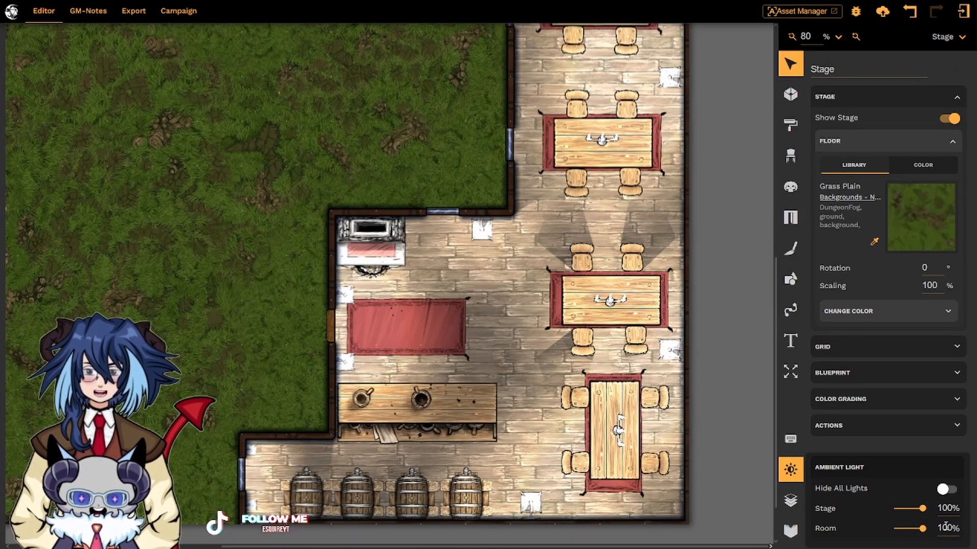
scroll(351, 275, "down", 2)
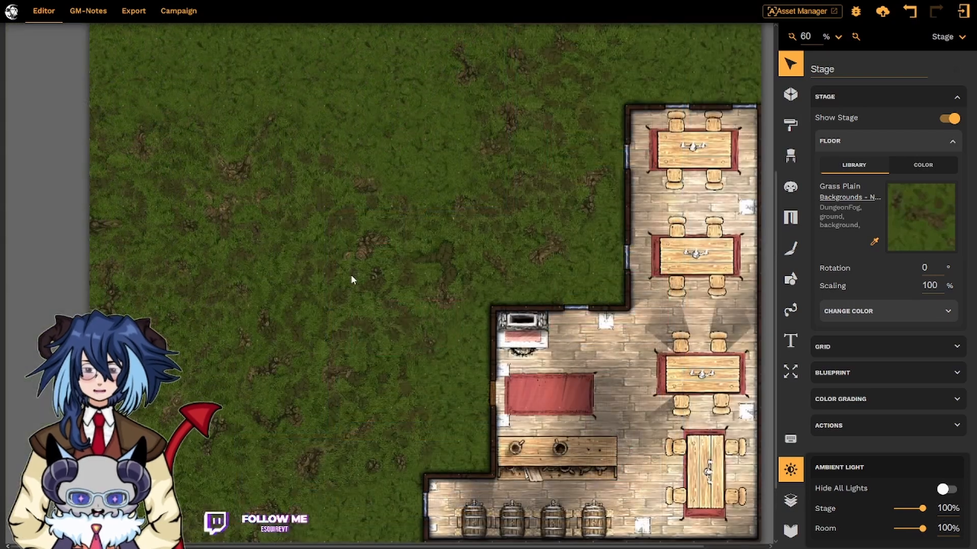